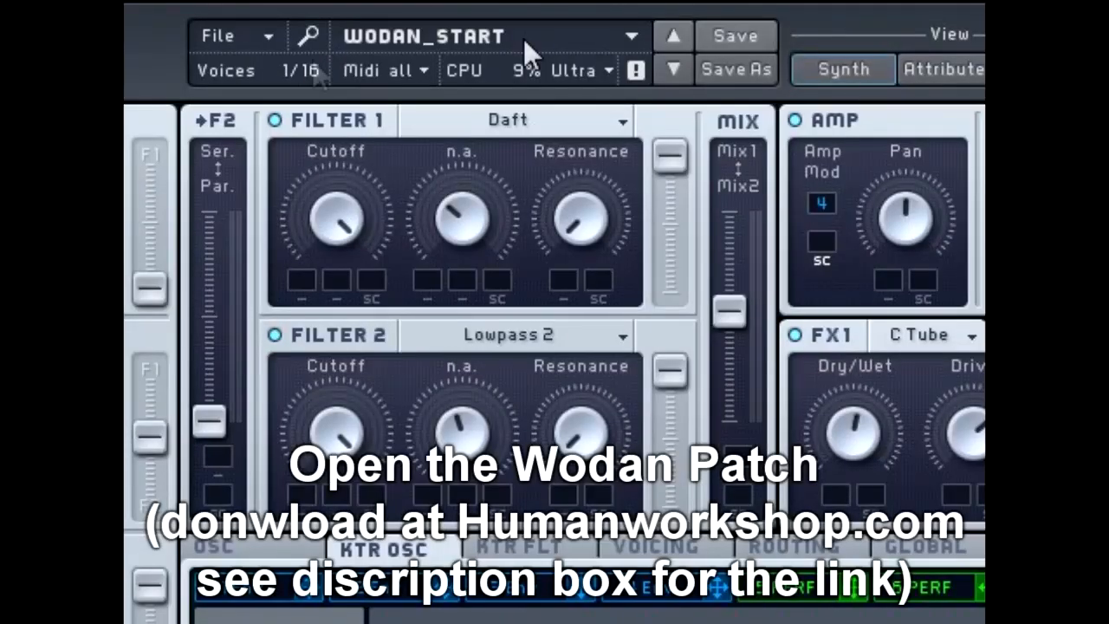
Step: Open the recent sound wodan_start
click(269, 35)
mouse_move(289, 82)
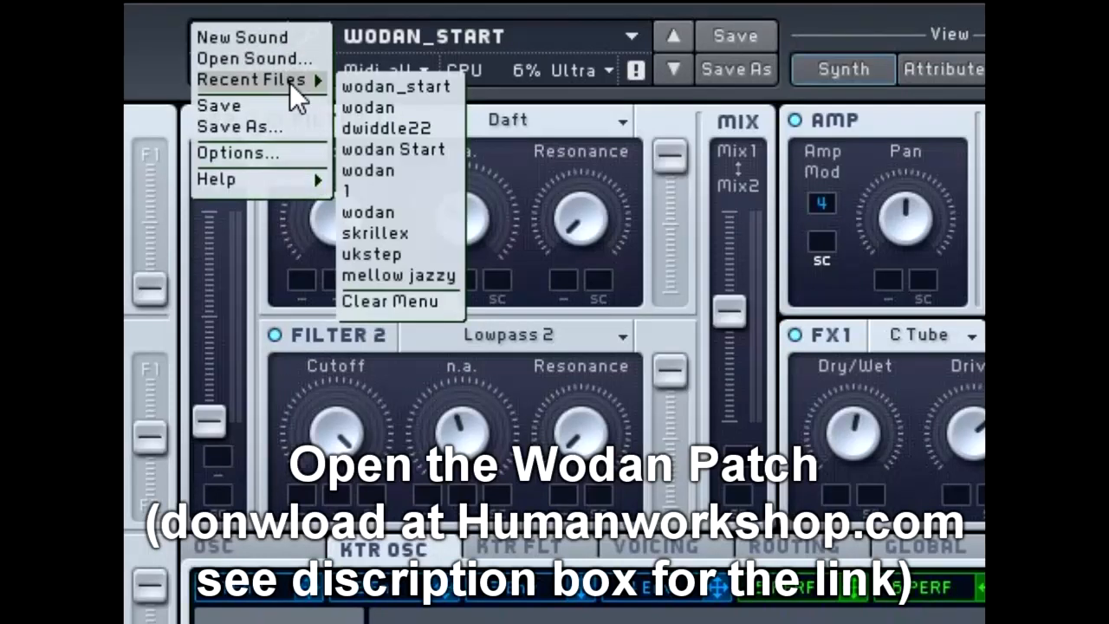
click(396, 89)
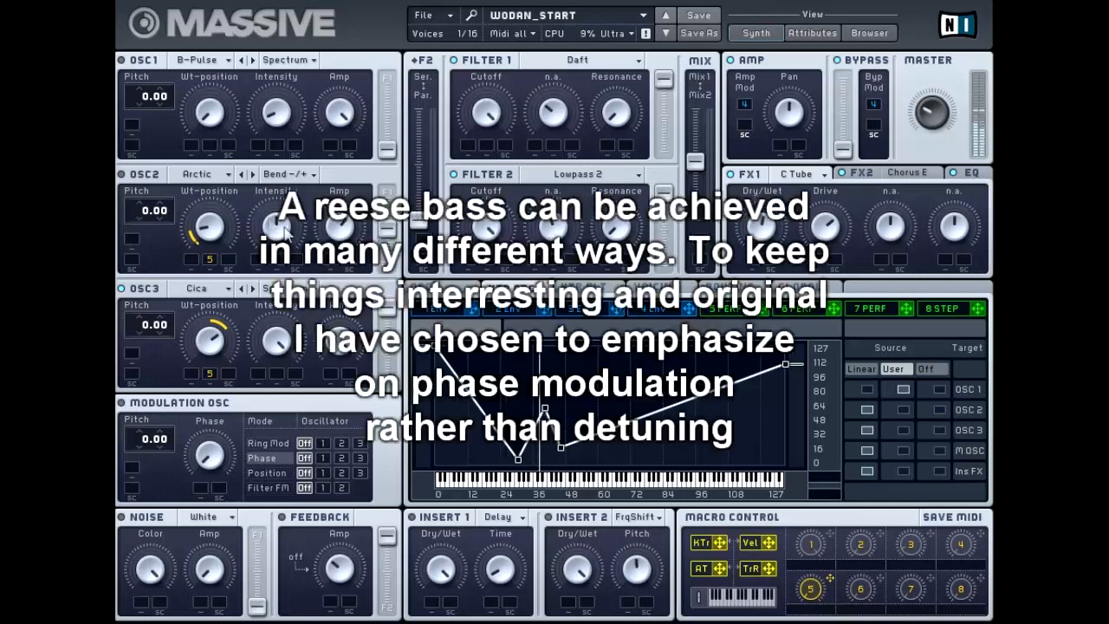
Step: Adjust OSC3's wavetable position and set the modulation oscillator's Phase mode to target oscillator 3
drag(204, 339, 215, 366)
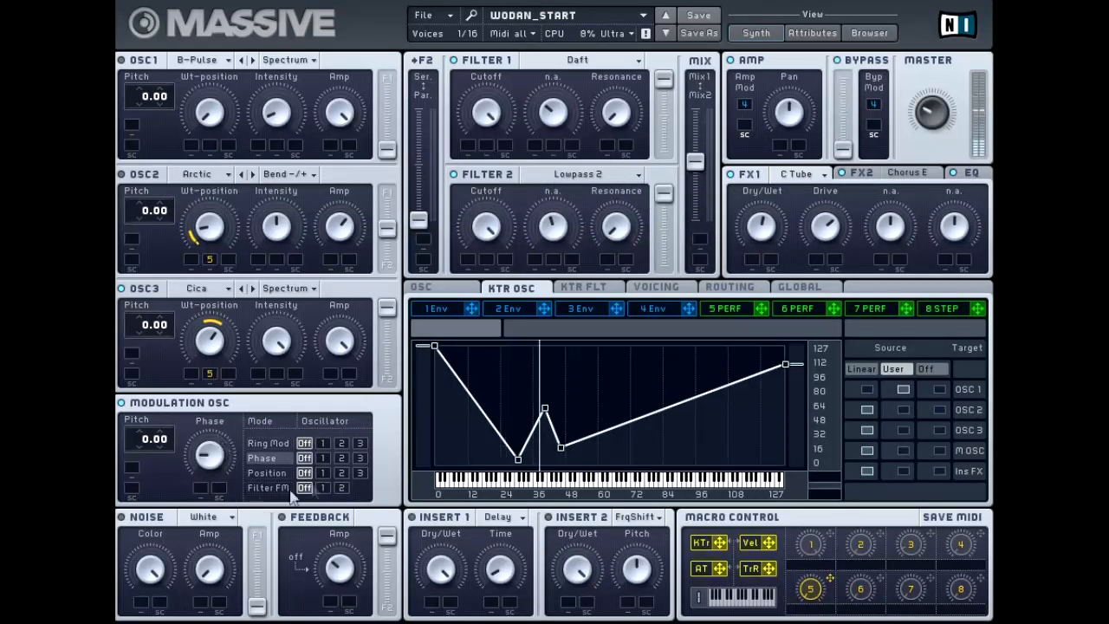
click(359, 459)
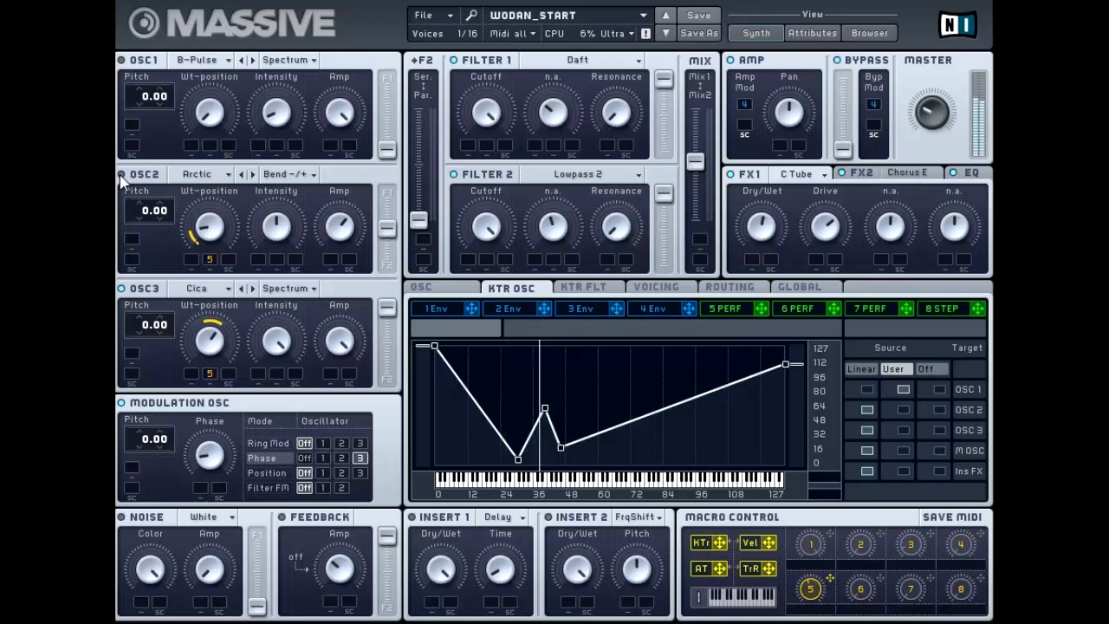
Step: Raise OSC2's wavetable-position modulation and switch its mode to Bend +
drag(209, 227, 228, 183)
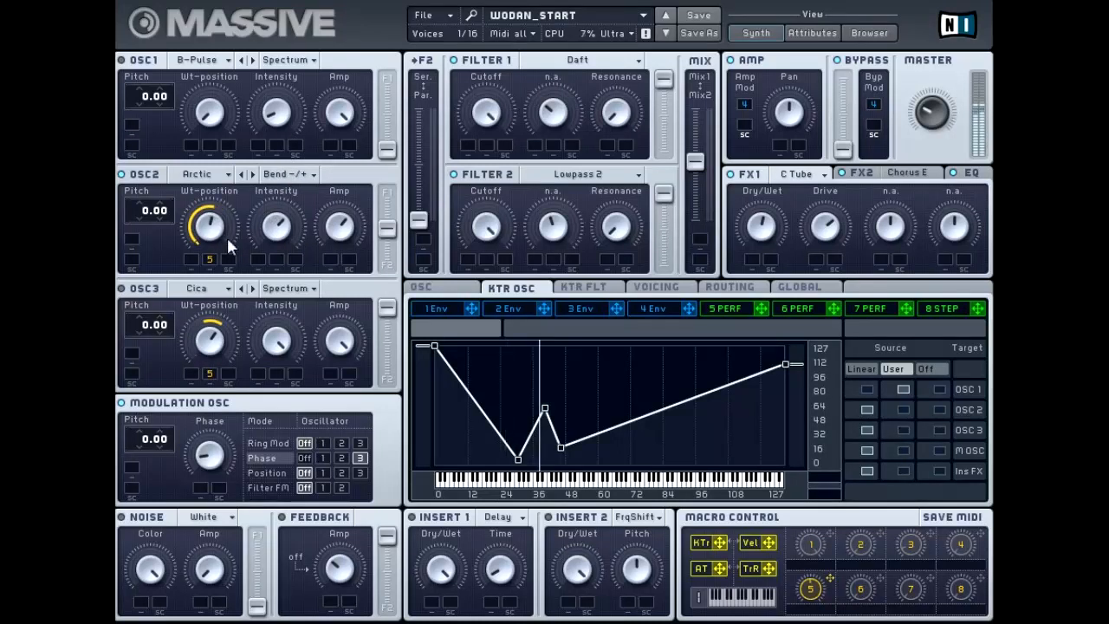
click(286, 174)
click(299, 189)
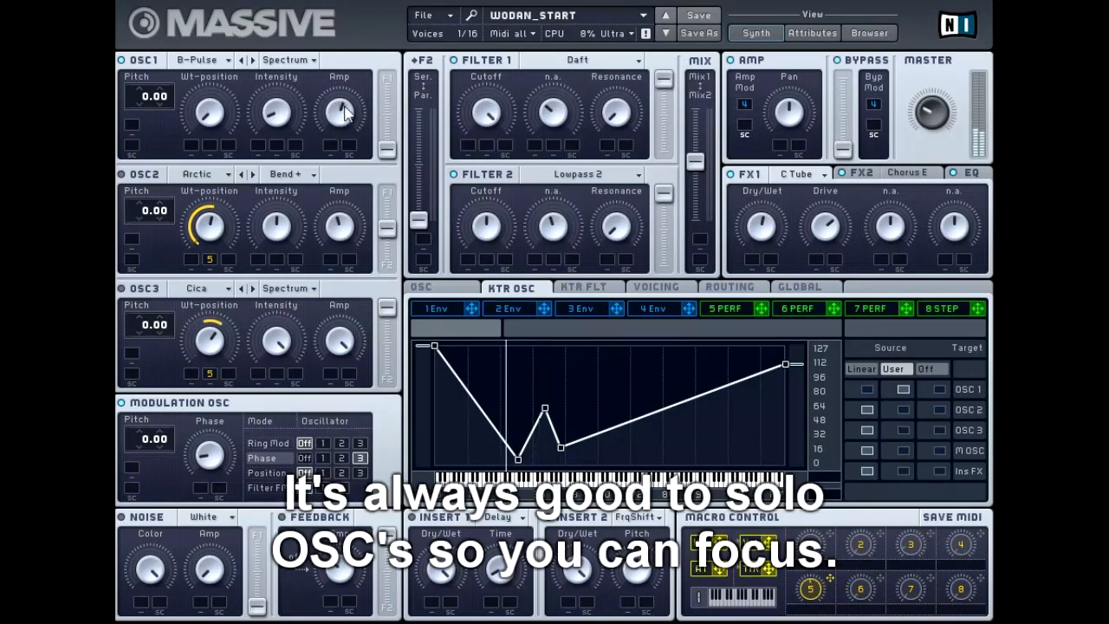
Step: Move OSC1's filter routing fader fully toward Filter 1
drag(386, 149, 391, 63)
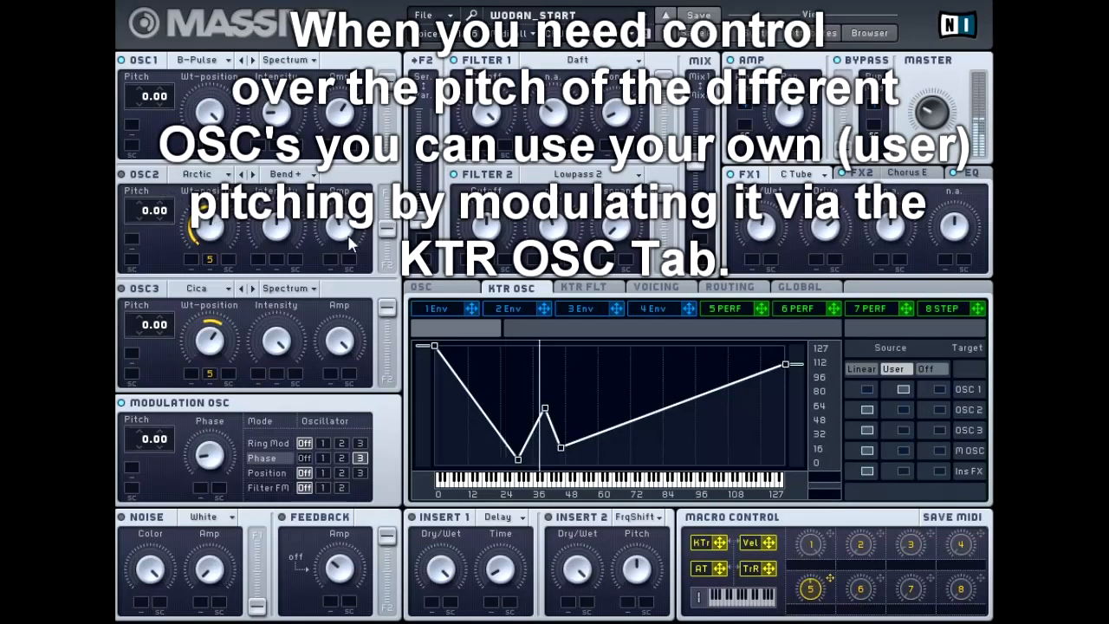
Step: Reshape the points of the user key-tracking curve, then switch the KTR OSC source to Linear
drag(544, 408, 546, 425)
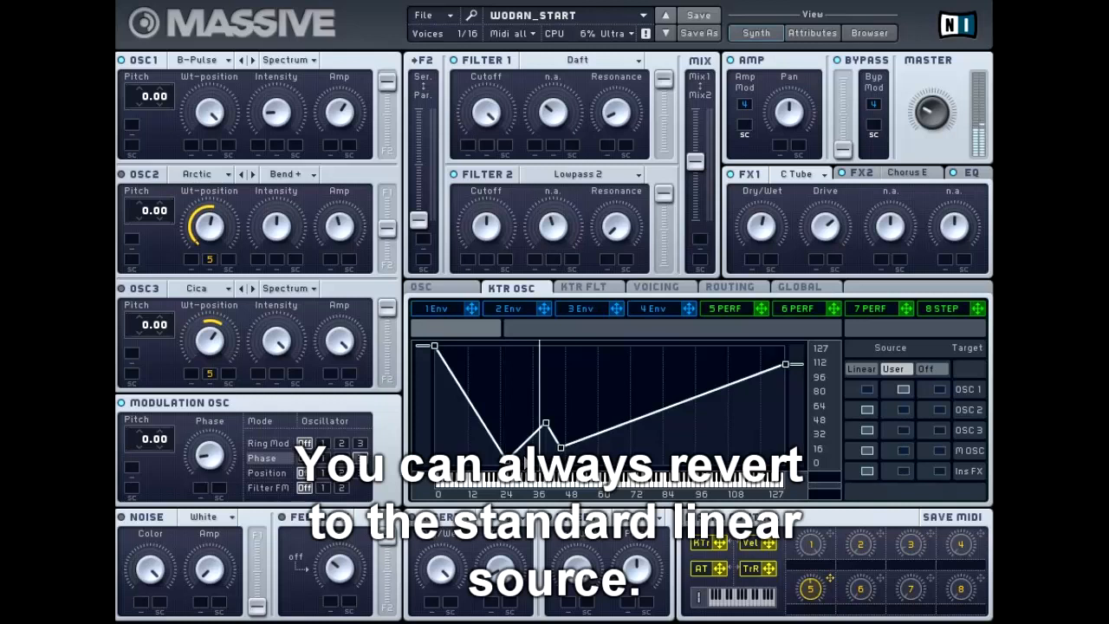
drag(505, 458, 482, 462)
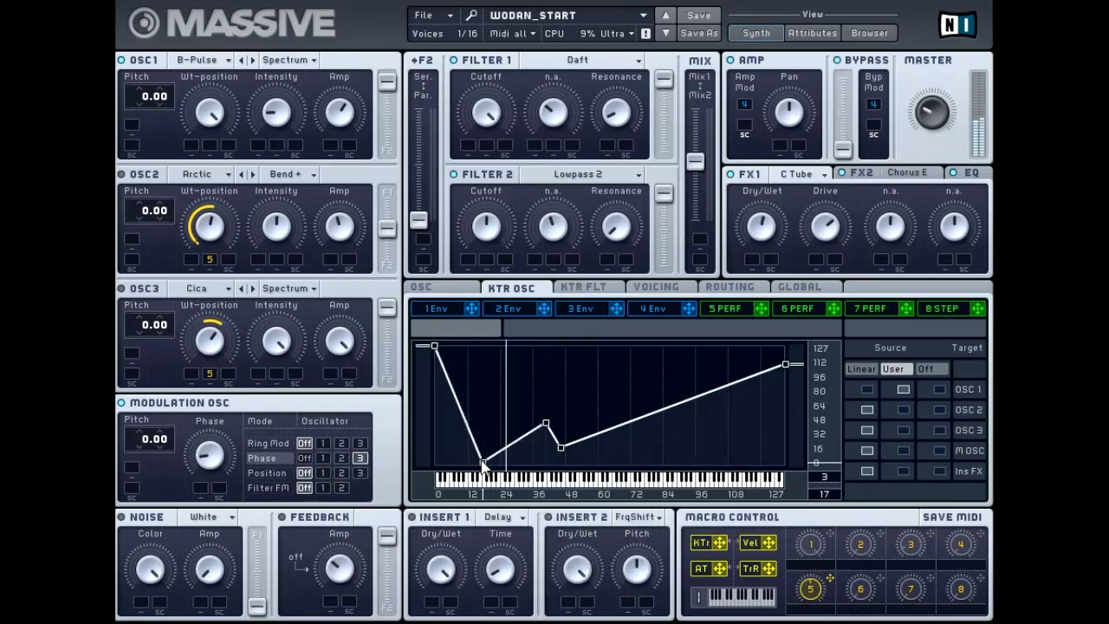
drag(545, 422, 547, 437)
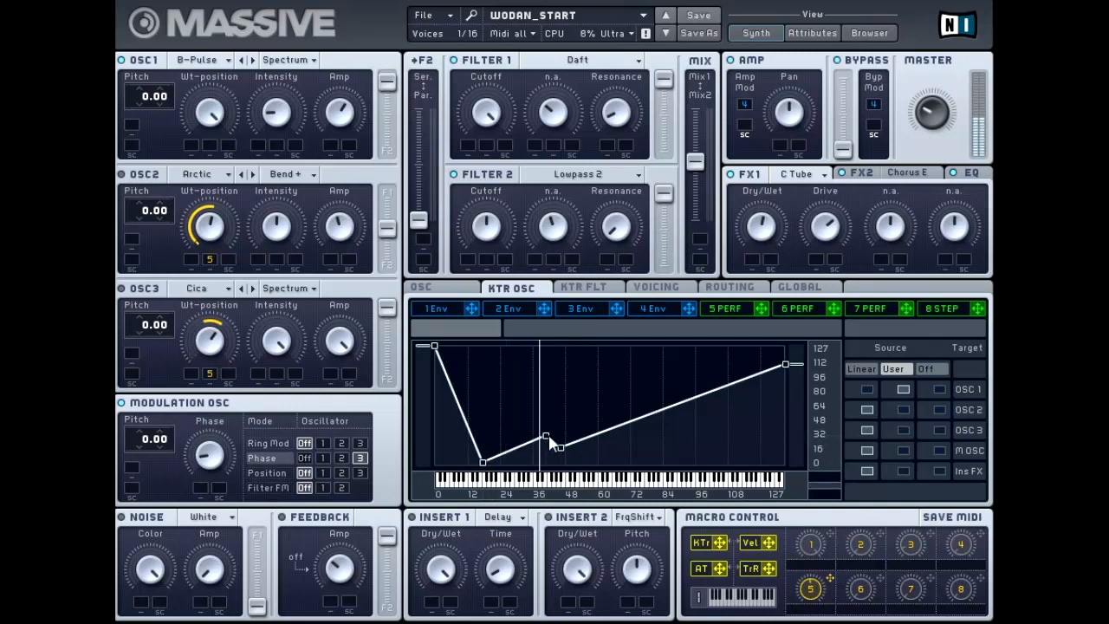
click(861, 368)
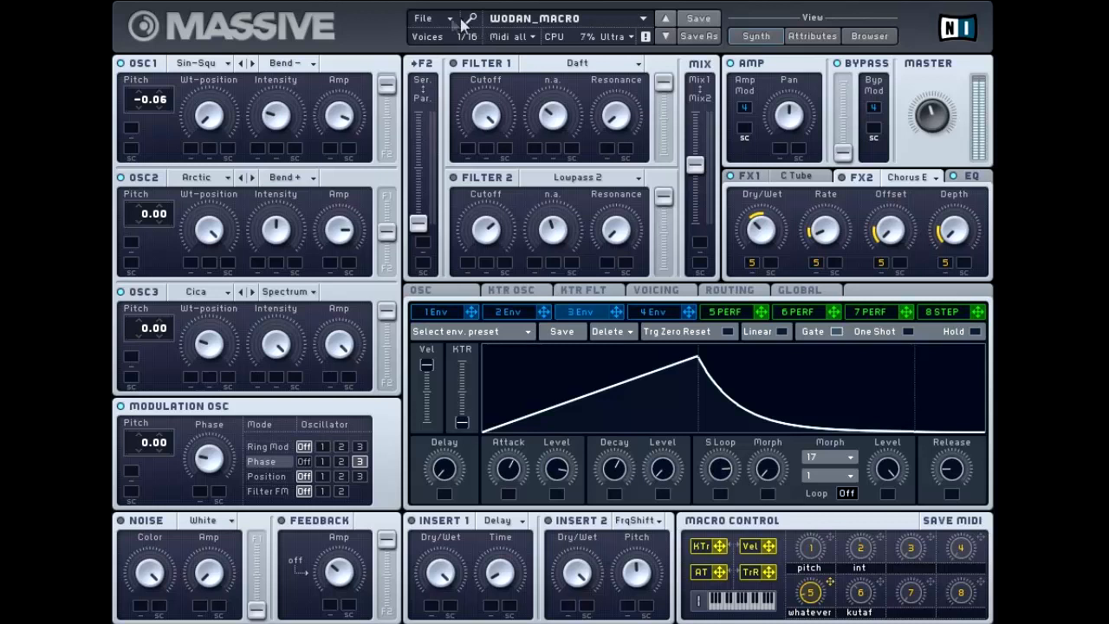
Step: Load the wodan_macro sound from the recent files
click(451, 18)
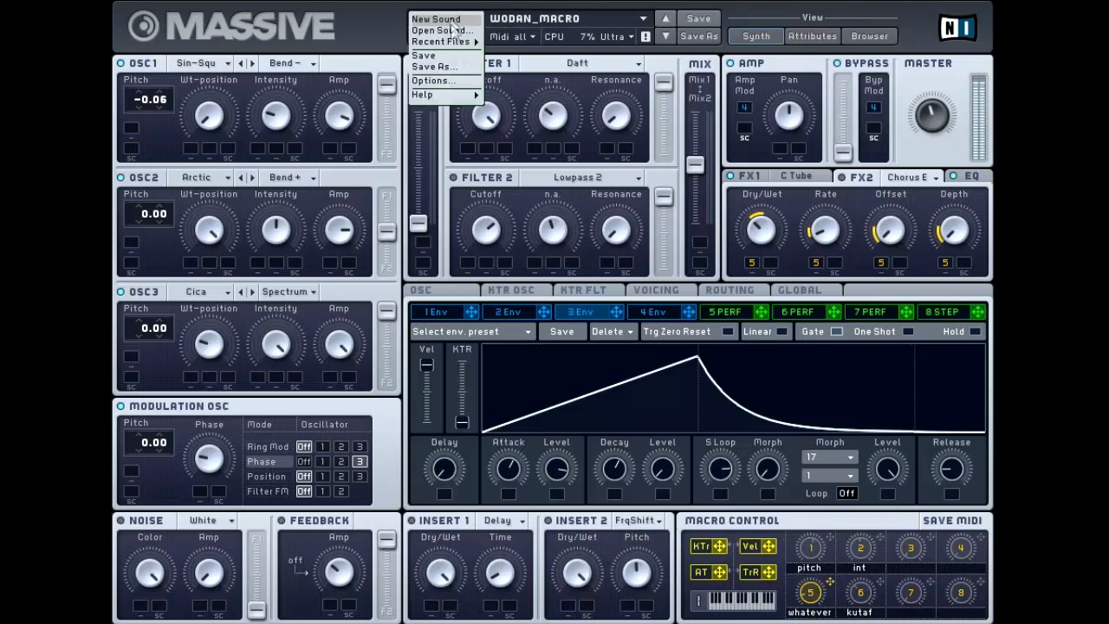
mouse_move(450, 40)
click(508, 55)
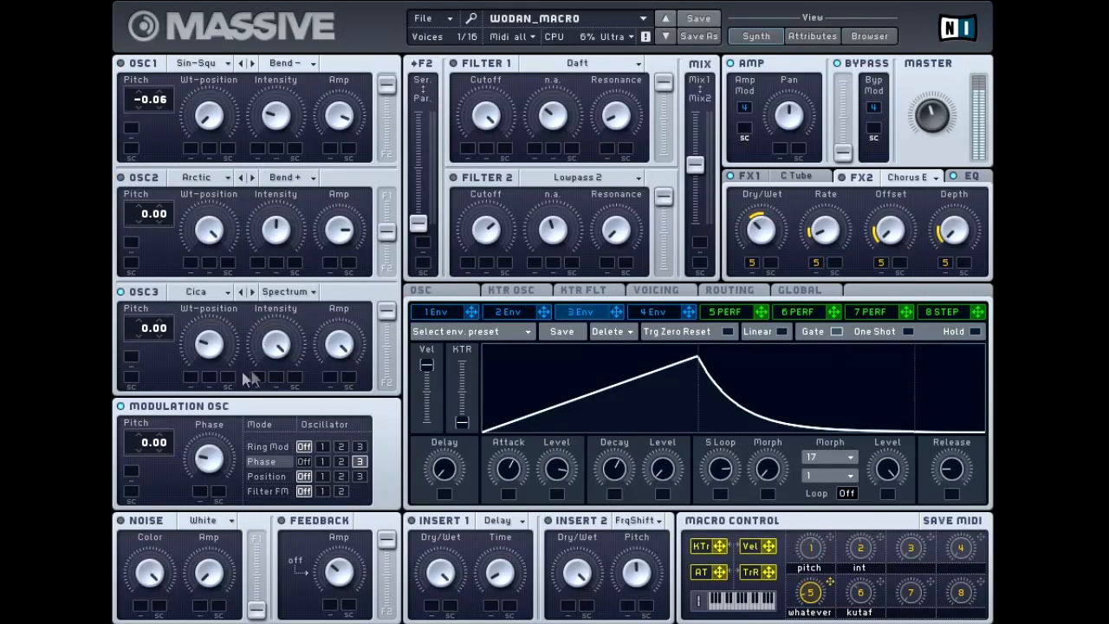
Step: Adjust OSC3's intensity and the modulation oscillator's phase knob
mouse_move(278, 343)
mouse_down()
mouse_move(302, 489)
mouse_move(289, 362)
mouse_up()
drag(210, 465, 214, 461)
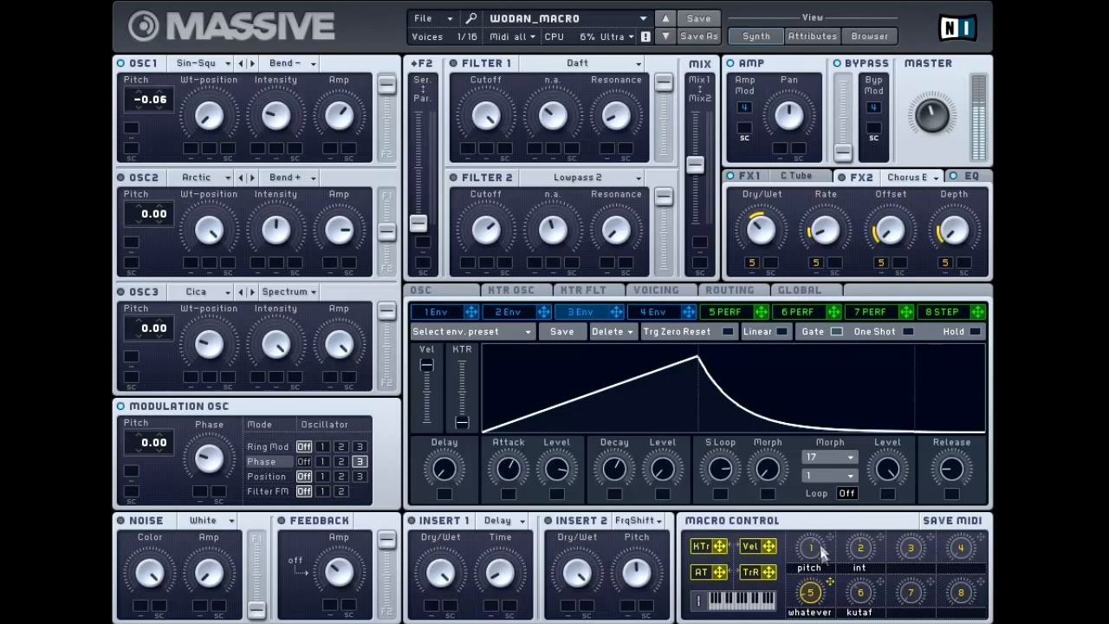
Step: Assign macro 1 to OSC2's pitch with a modulation amount of -13.51
click(518, 293)
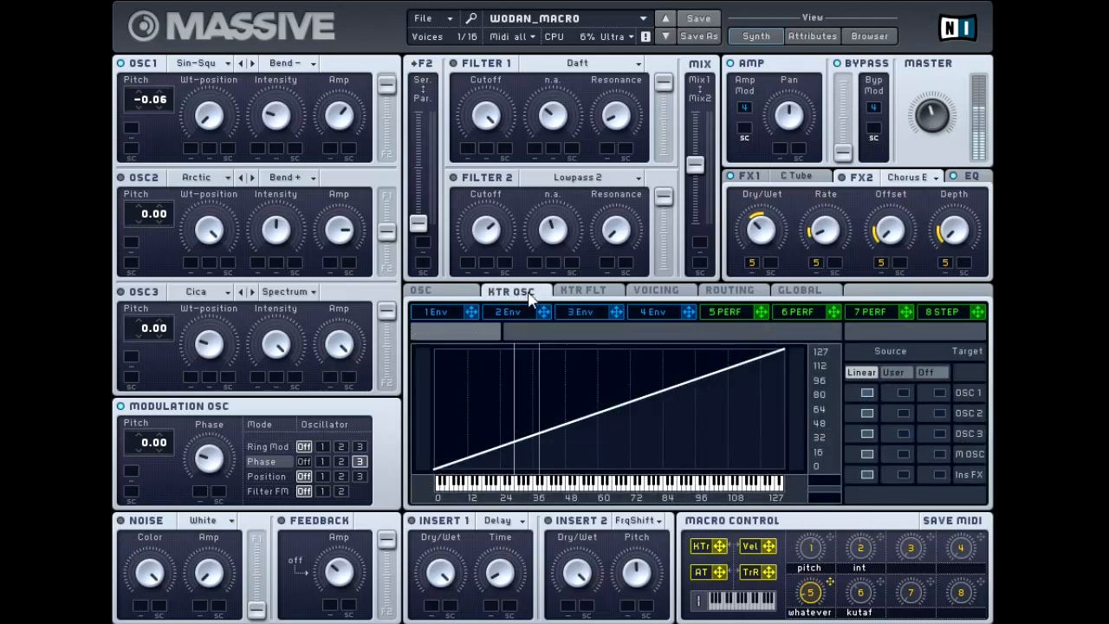
click(446, 294)
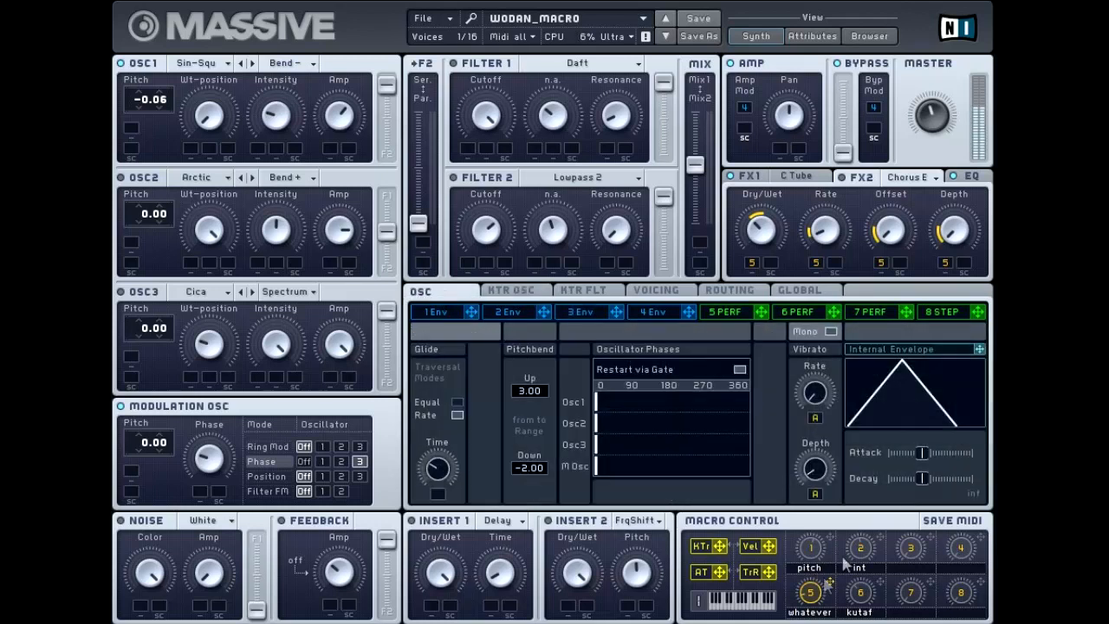
drag(830, 538, 133, 246)
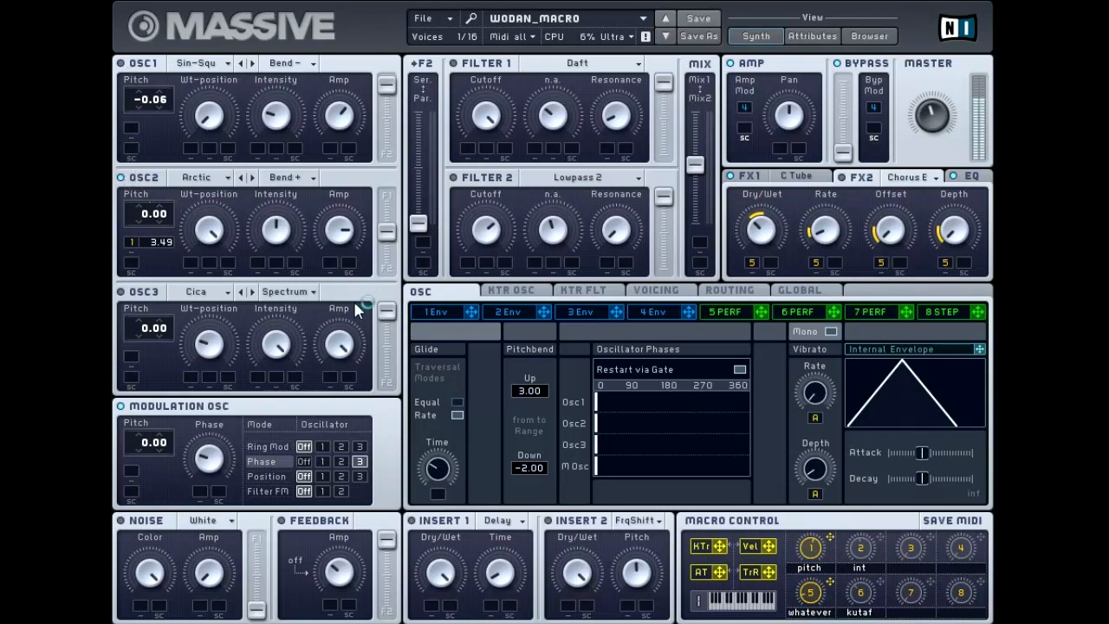
drag(152, 247, 172, 213)
drag(149, 277, 153, 330)
mouse_move(150, 243)
mouse_down()
mouse_move(155, 272)
mouse_move(160, 224)
mouse_up()
Step: Toggle OSC1's power and slightly adjust its intensity knob
click(121, 63)
drag(276, 121, 277, 129)
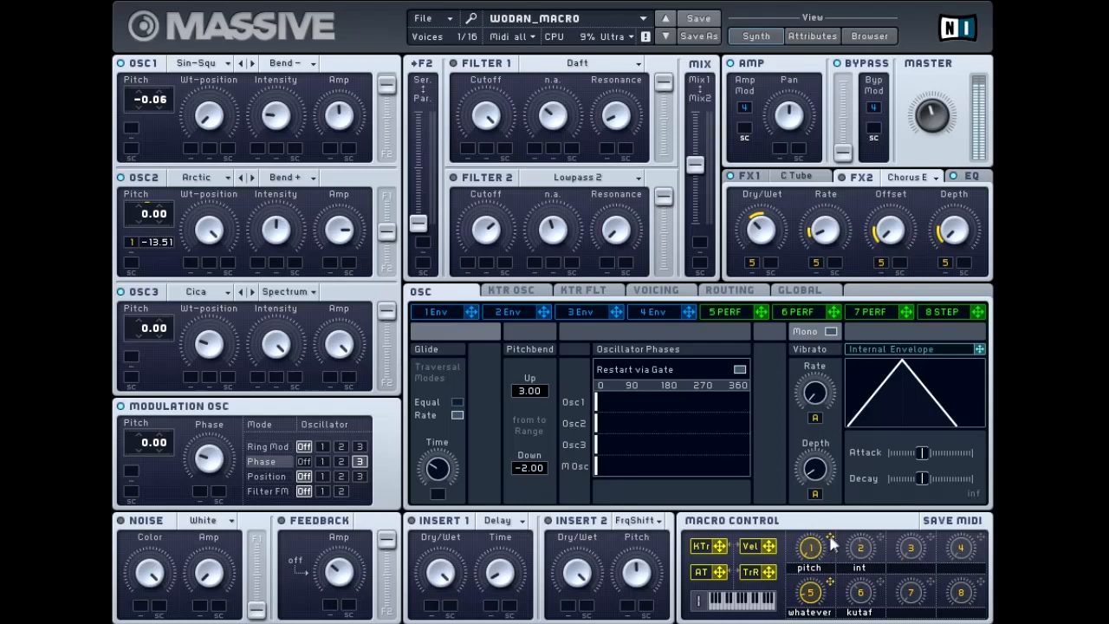
Step: Assign macro 1 to OSC3's Amp
drag(830, 539, 388, 529)
Step: Assign macro 2 to Insert 2's Dry/Wet and rename macro 2 as shift
drag(885, 544, 585, 558)
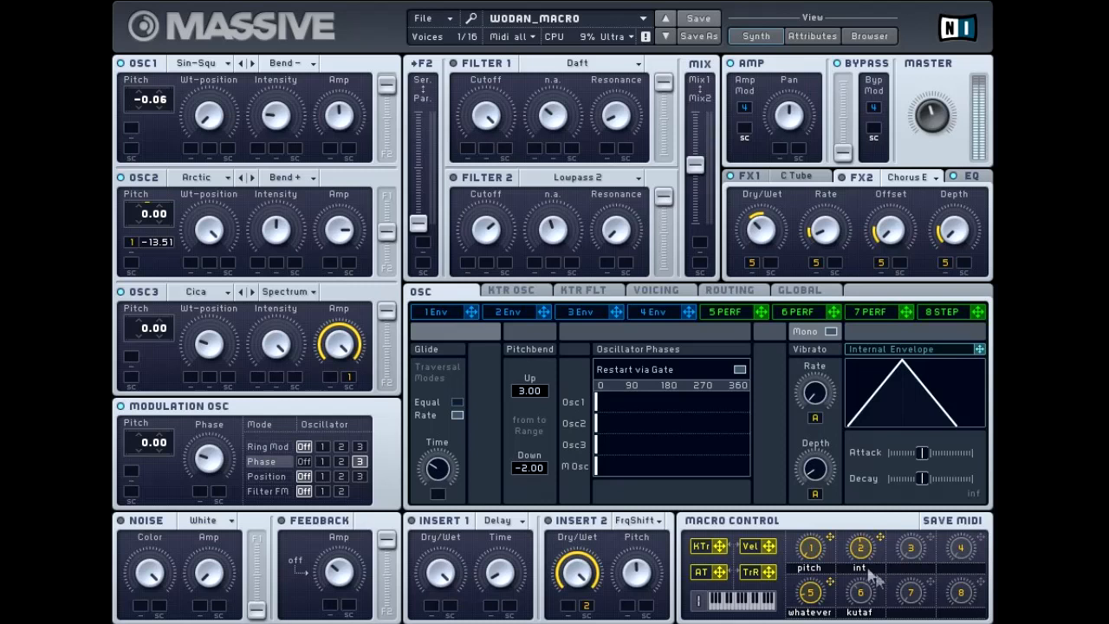
double_click(862, 567)
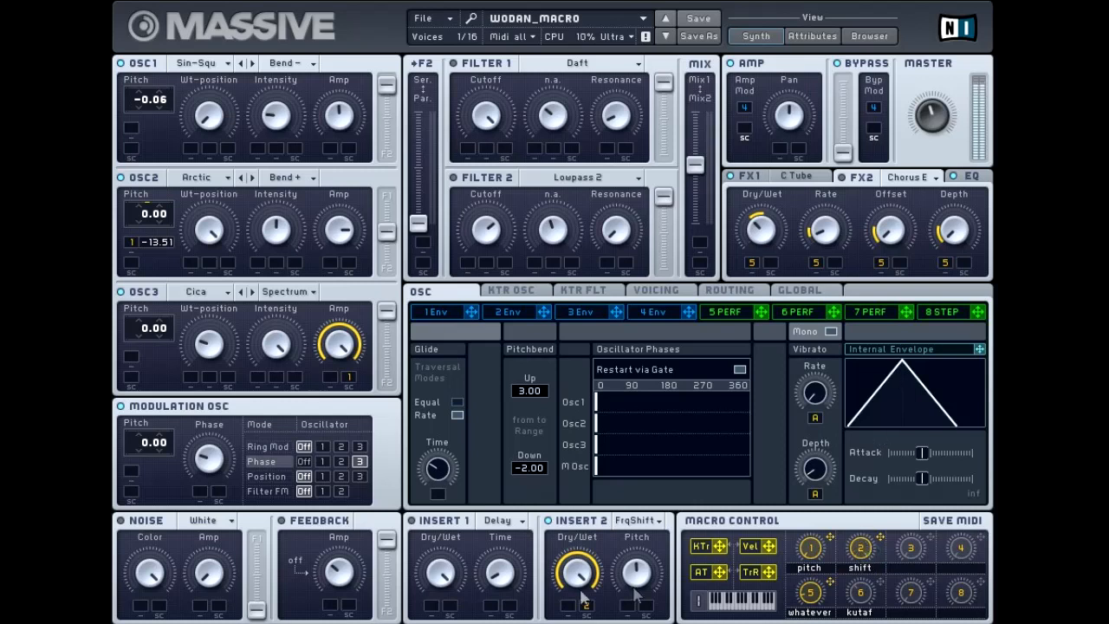
Step: Assign macro 6 to Insert 2's Pitch and rename macro 6 as whatever
drag(583, 580, 629, 403)
drag(884, 588, 633, 612)
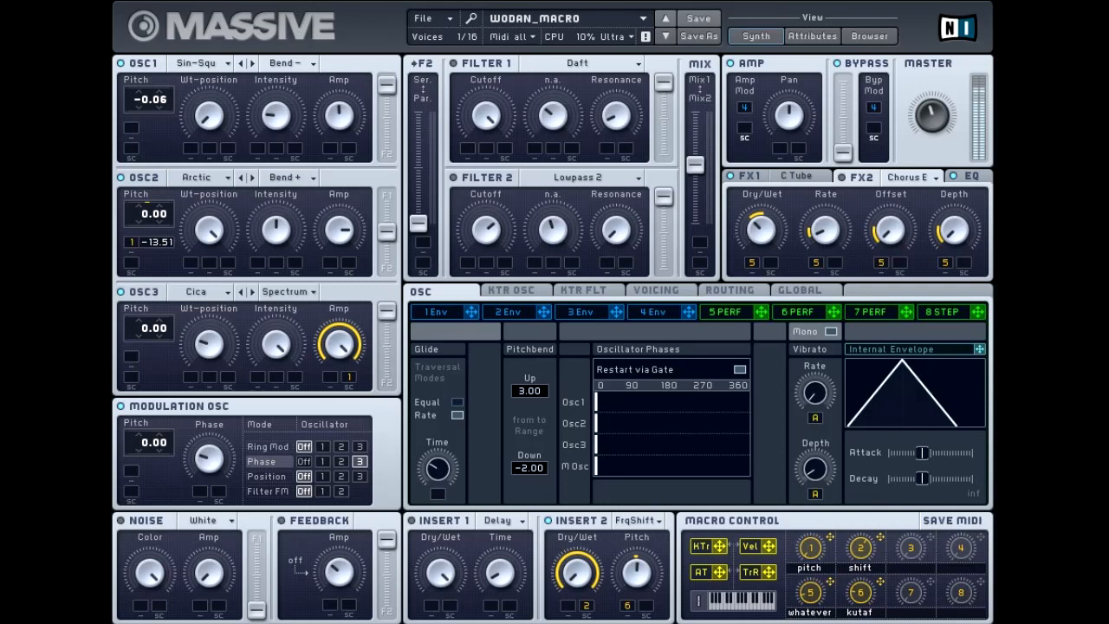
double_click(875, 614)
text(whatever)
key(Return)
Step: Set phase offsets for Osc1, Osc2, Osc3 and the modulation oscillator in Oscillator Phases
drag(648, 400, 721, 386)
drag(670, 427, 731, 425)
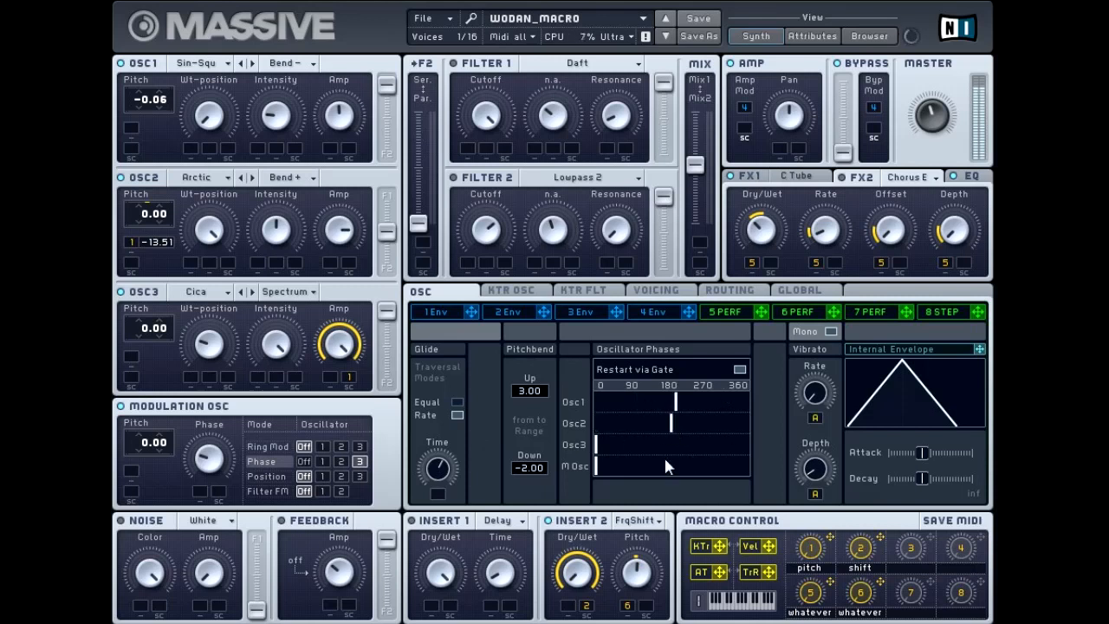
mouse_move(656, 433)
mouse_down()
mouse_move(634, 426)
mouse_move(640, 438)
mouse_move(694, 445)
mouse_up()
drag(606, 466, 769, 466)
drag(694, 444, 564, 465)
drag(645, 422, 542, 437)
Step: Set the pitchbend range to 24 up and -24 down and readjust Osc2's phase offset
drag(522, 389, 525, 210)
drag(528, 467, 530, 554)
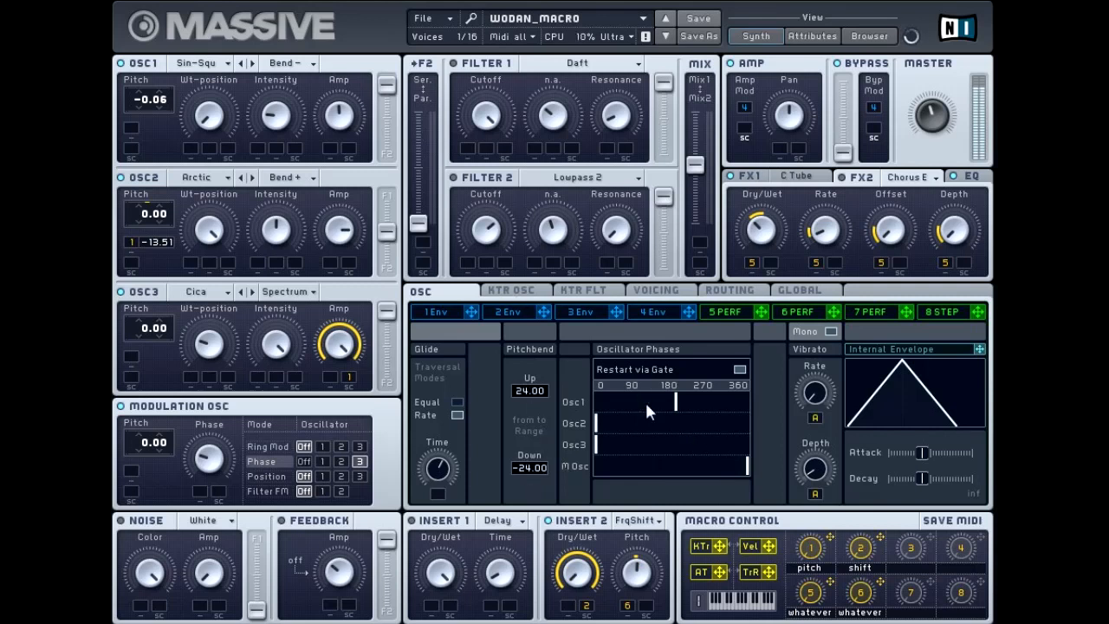
drag(618, 421, 648, 423)
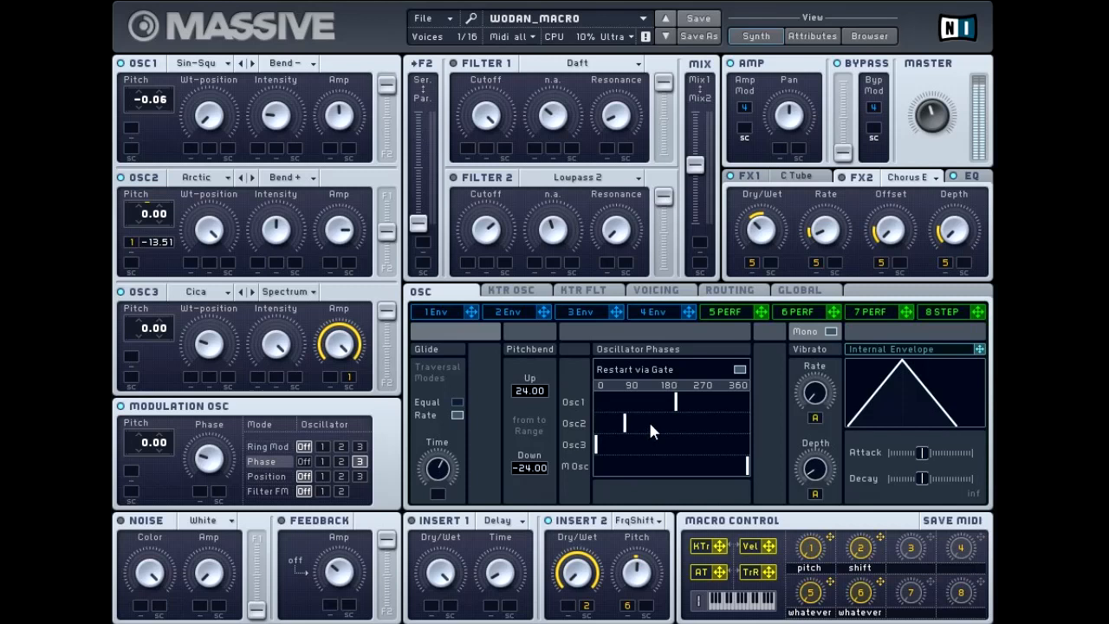